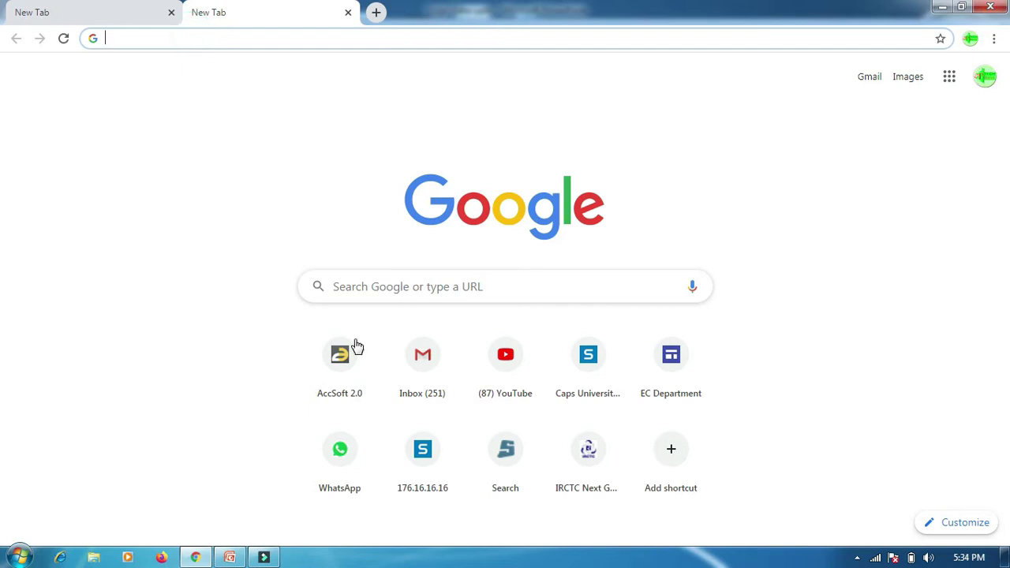
Search Google for "google form"
left_click(379, 288)
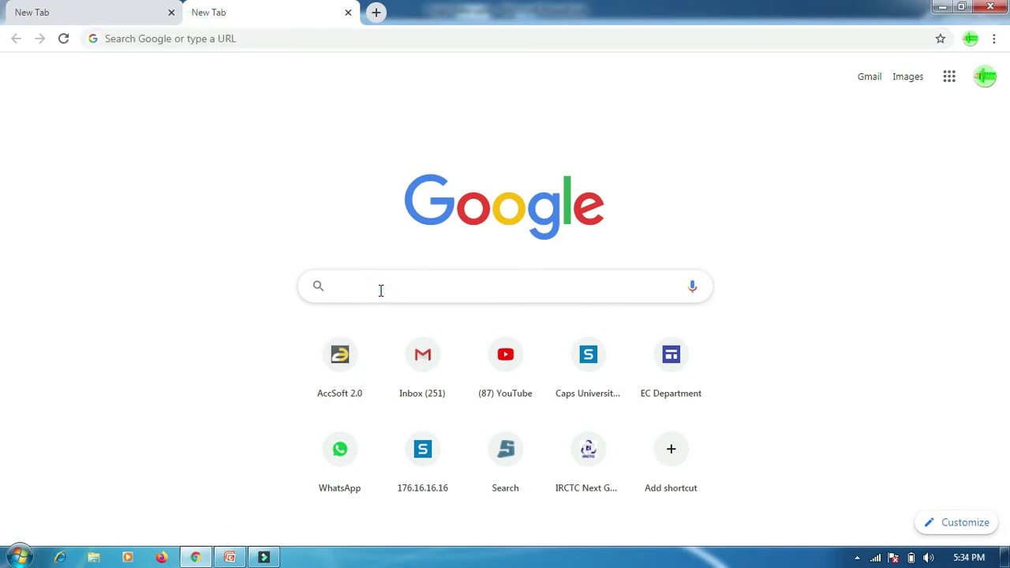
type("goog")
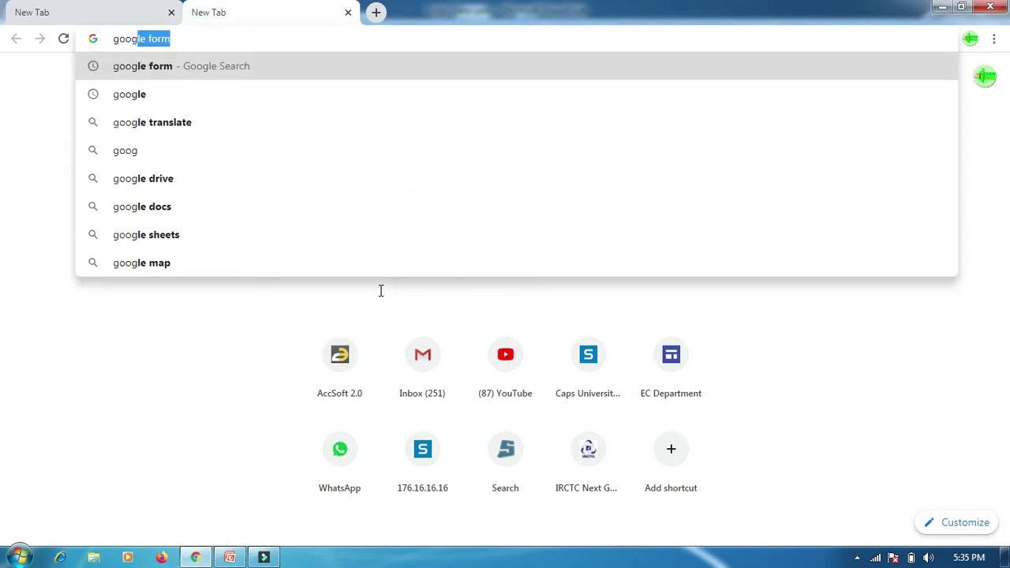
key("Down")
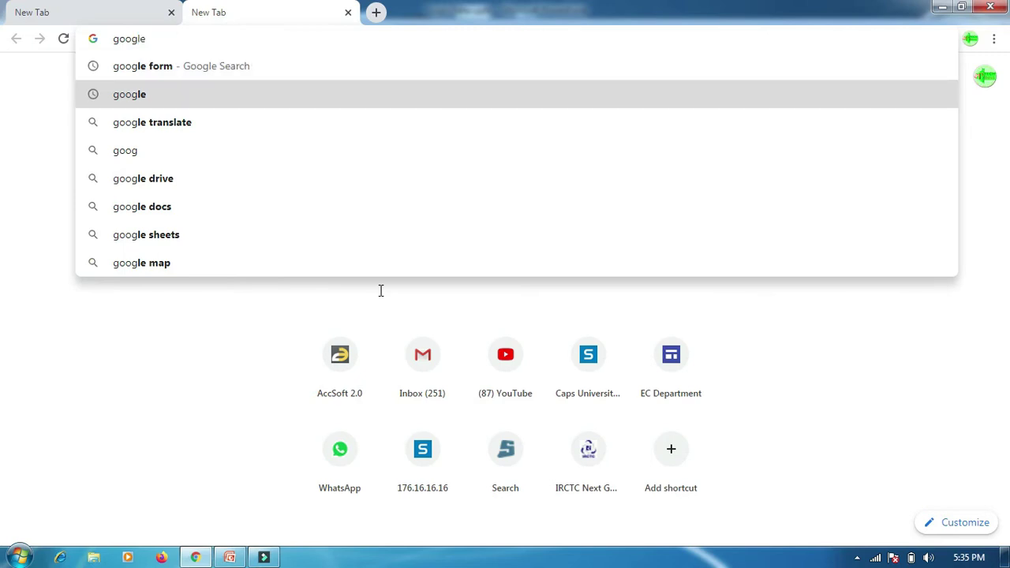
key("Up")
key("Return")
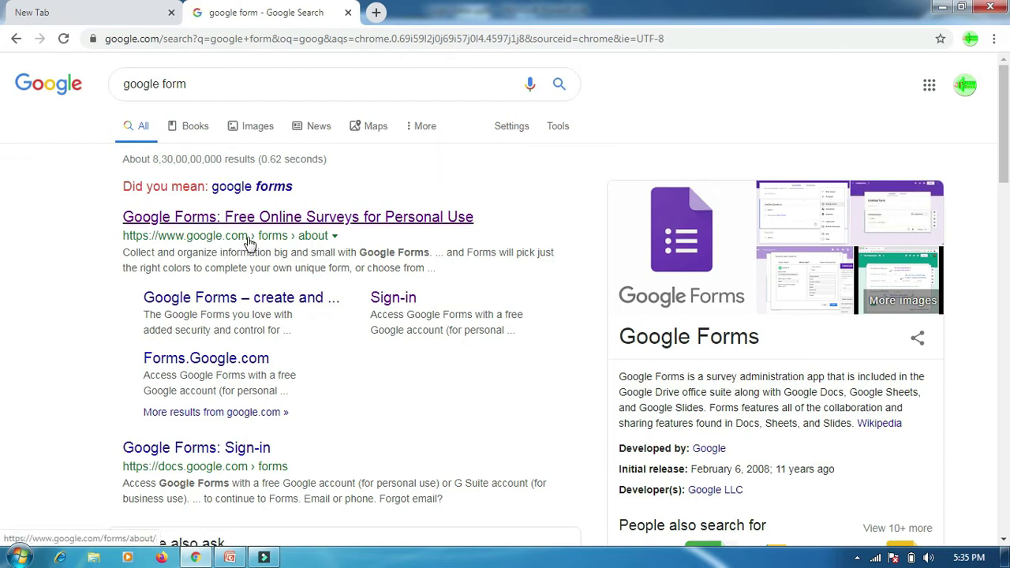
Open Google Forms for personal use from the search results and start a new blank form
left_click(306, 221)
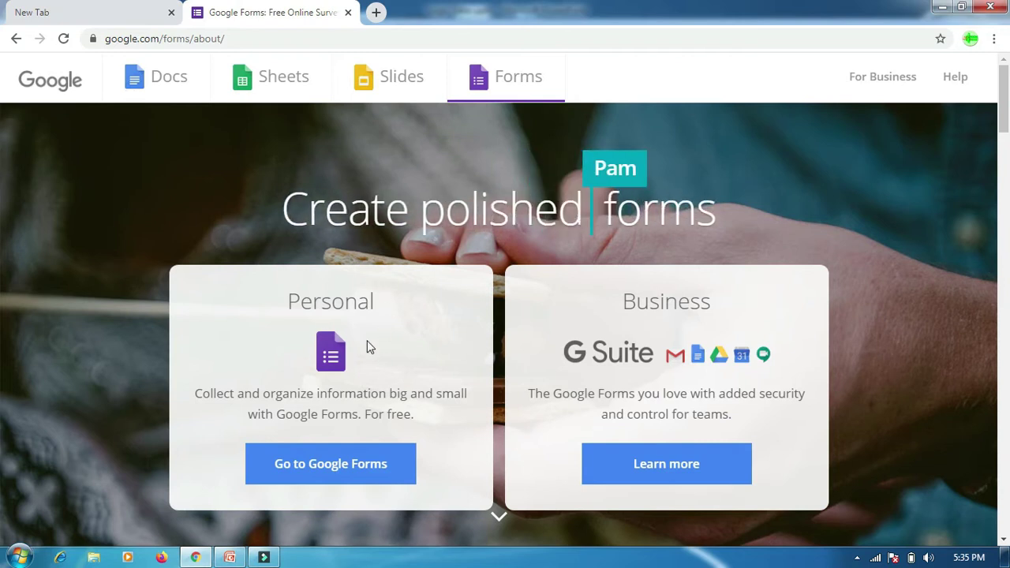
left_click(352, 471)
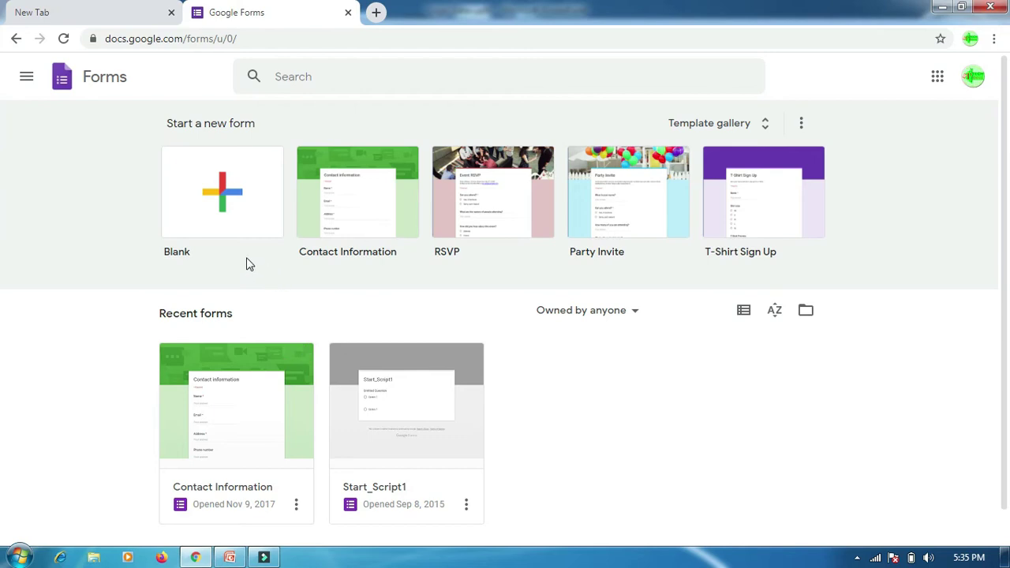
left_click(224, 193)
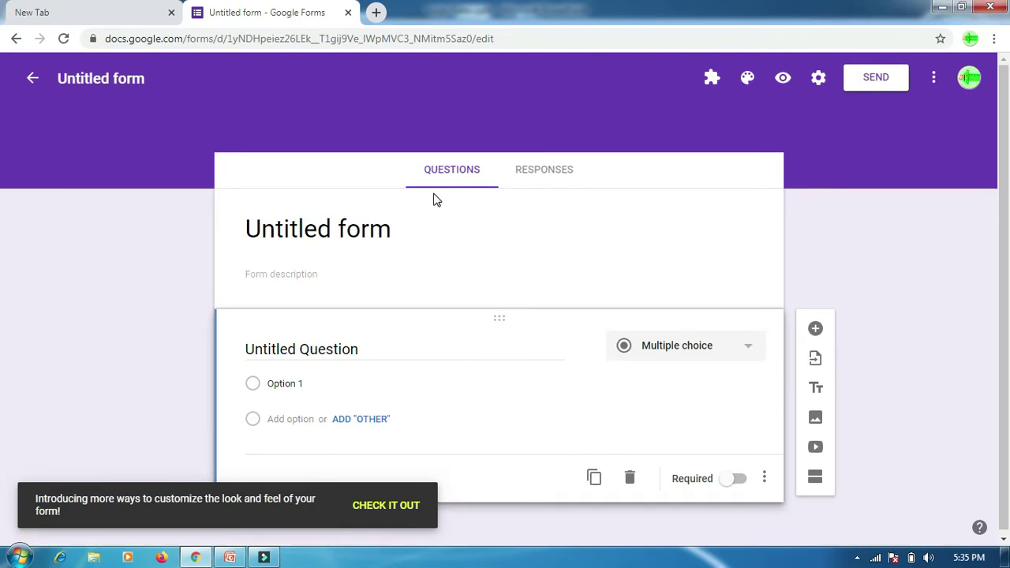
Replace the form's title with "Servey Form"
left_click(352, 228)
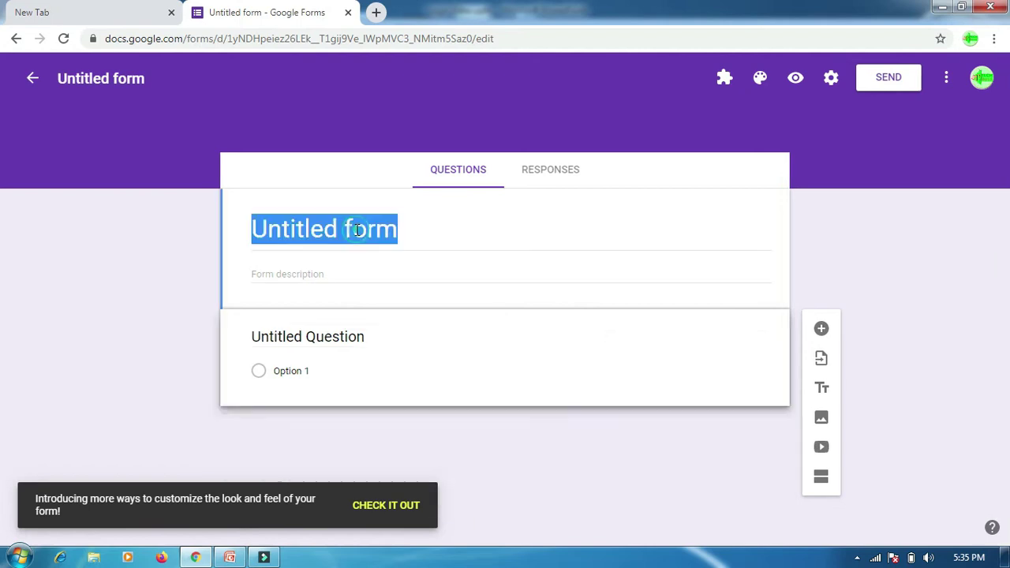
left_click(357, 230)
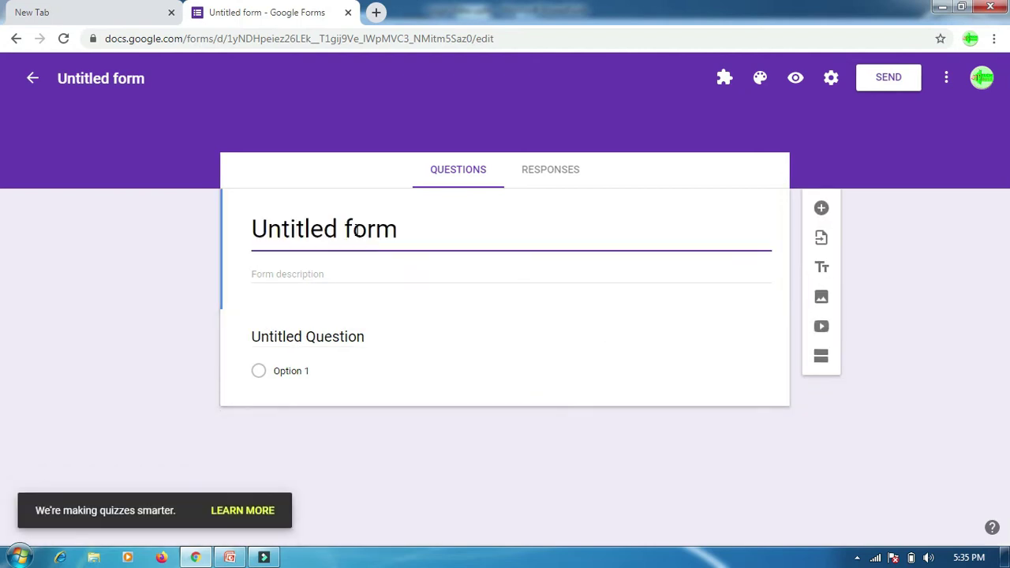
triple_click(420, 242)
type("Serv")
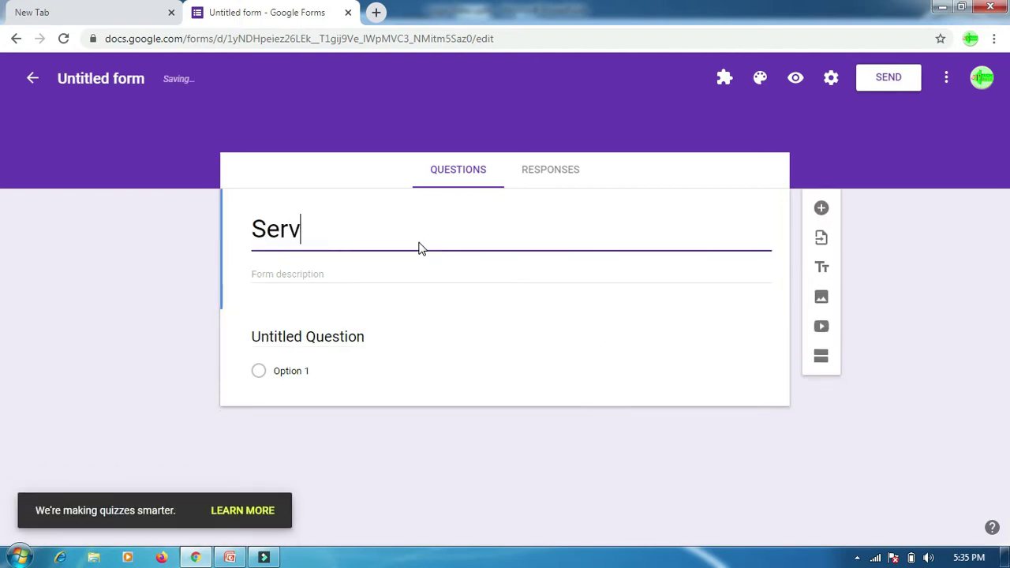
type("ey Form")
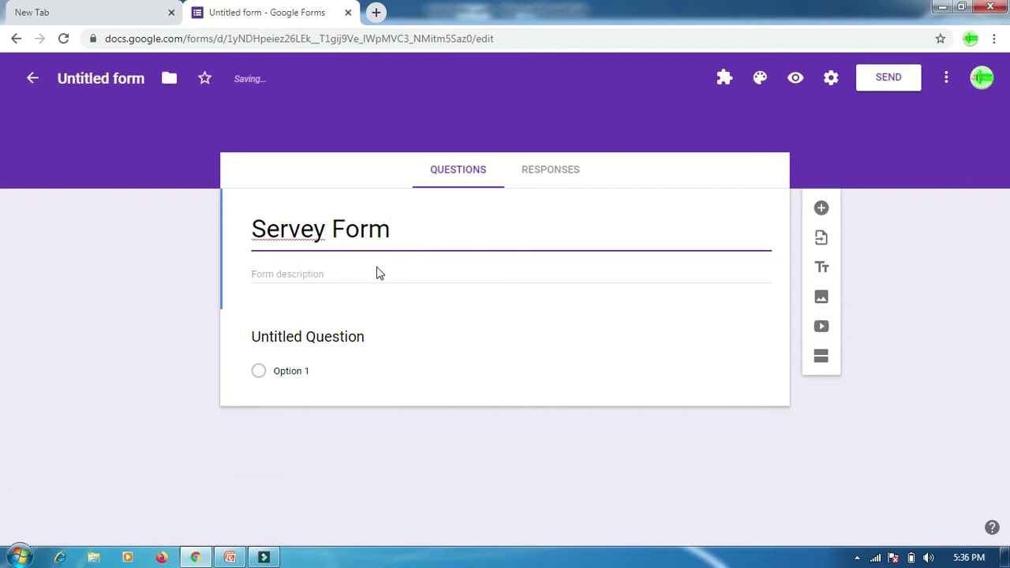
Enter "This is a college survey report form" as the form description
left_click(351, 275)
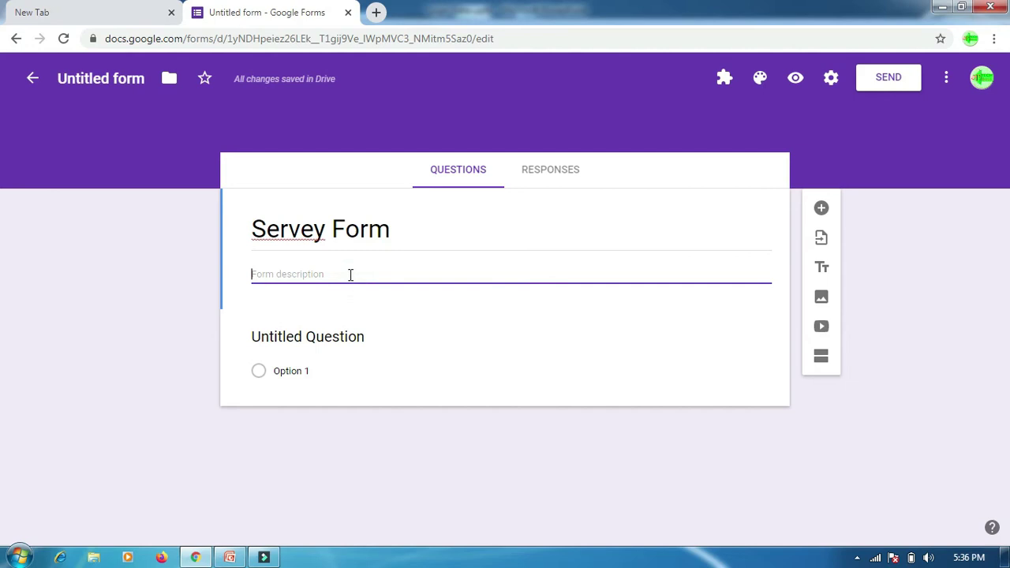
type("This is a college survey repoe")
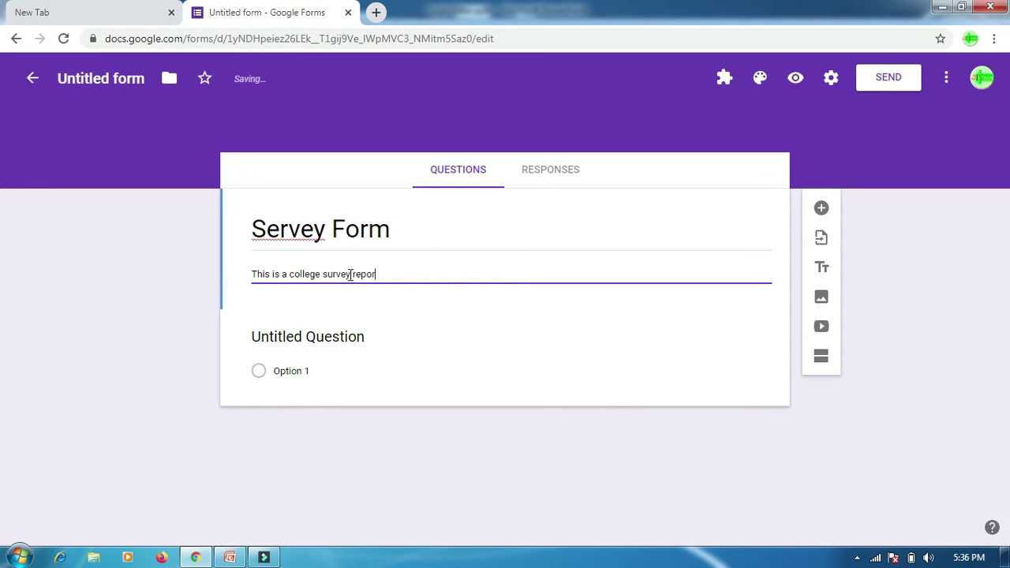
type("t form")
Title the first question "Name" and set its answer type to Short answer
left_click(331, 339)
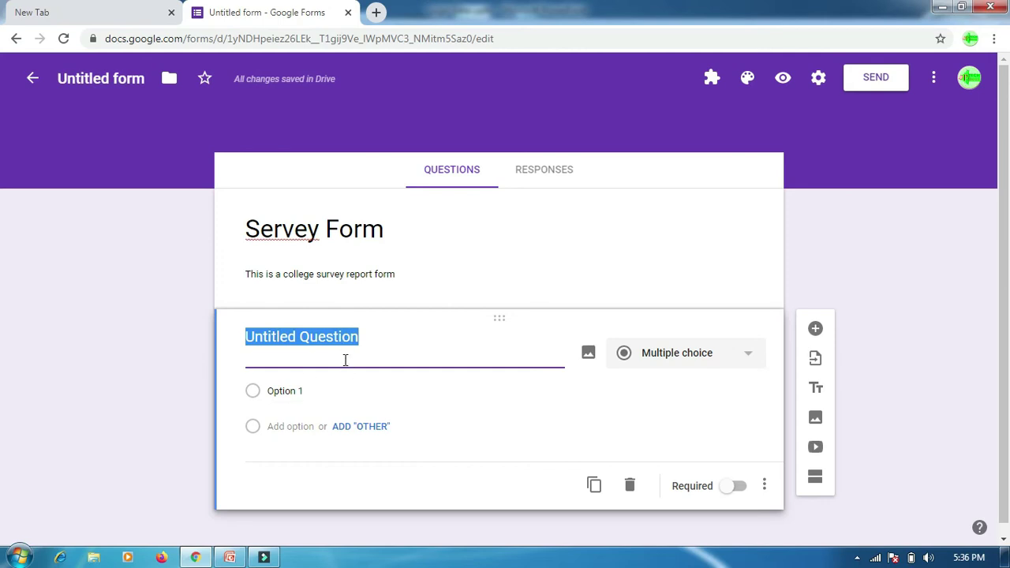
type("N")
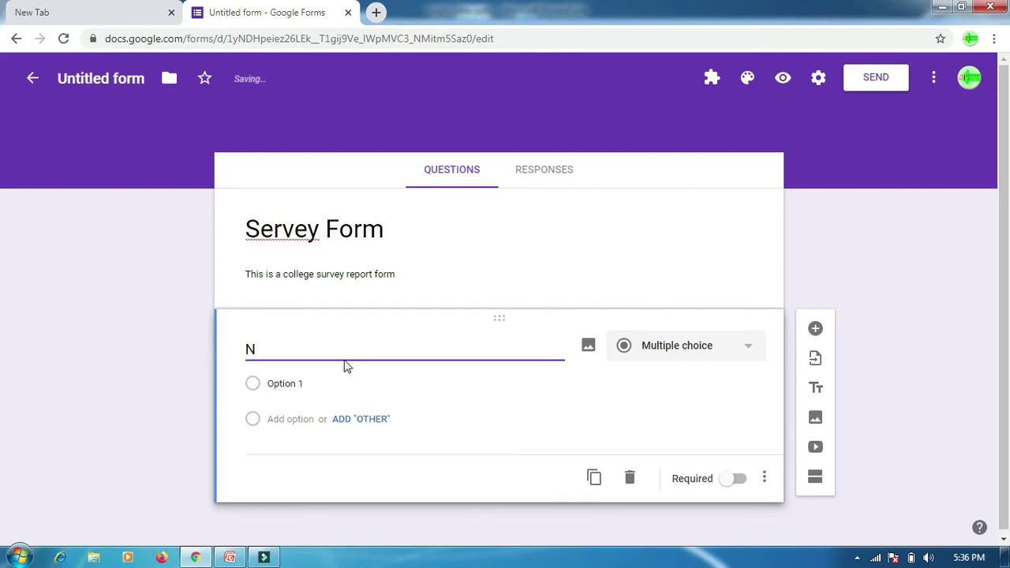
type("ame")
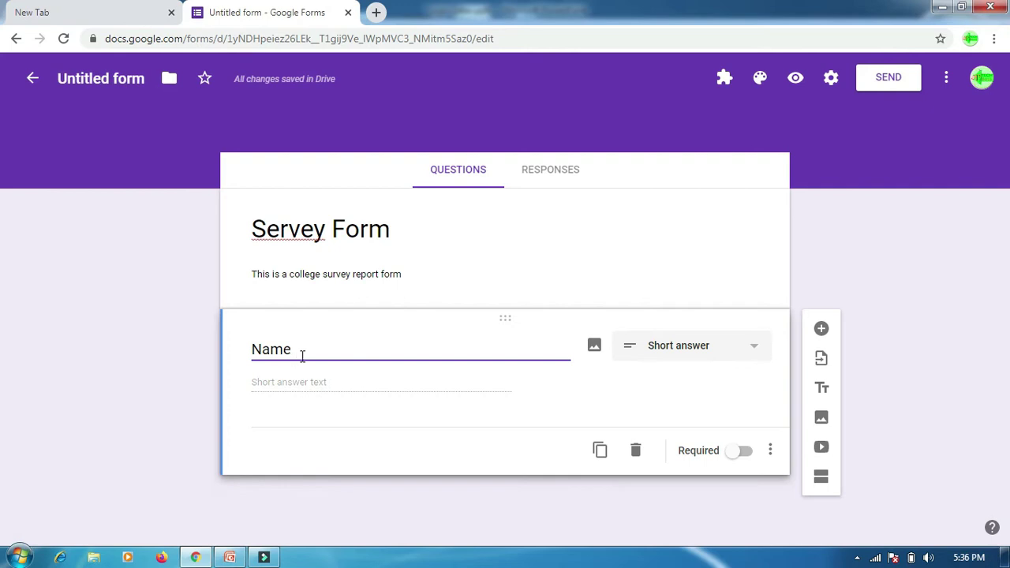
left_click(759, 349)
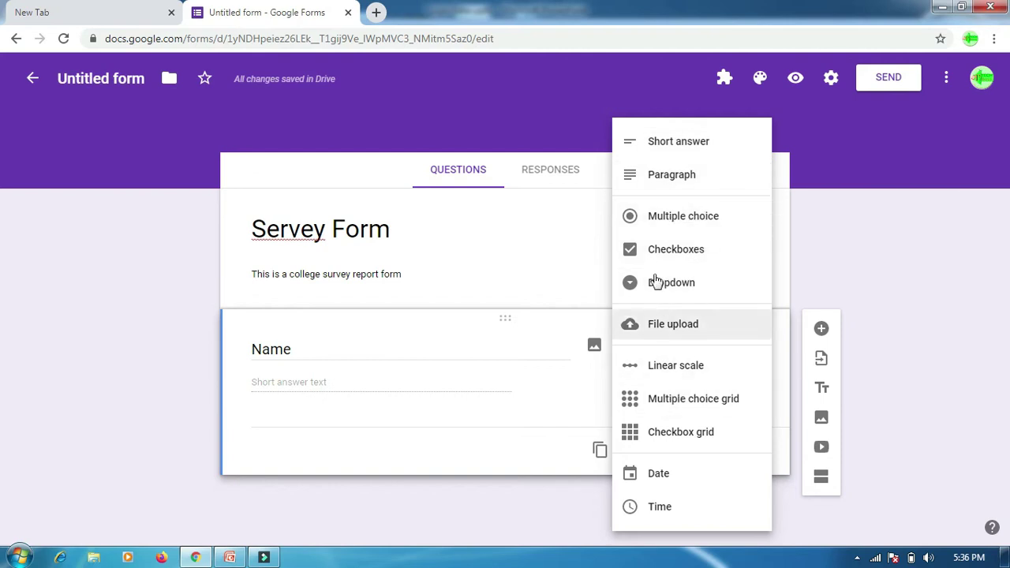
left_click(683, 158)
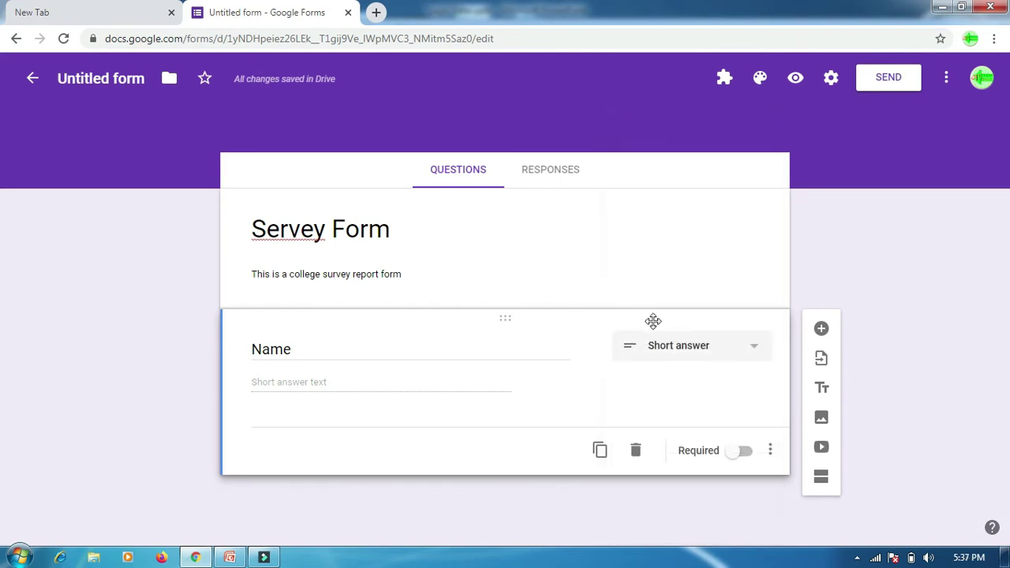
double_click(412, 350)
left_click(377, 385)
double_click(298, 349)
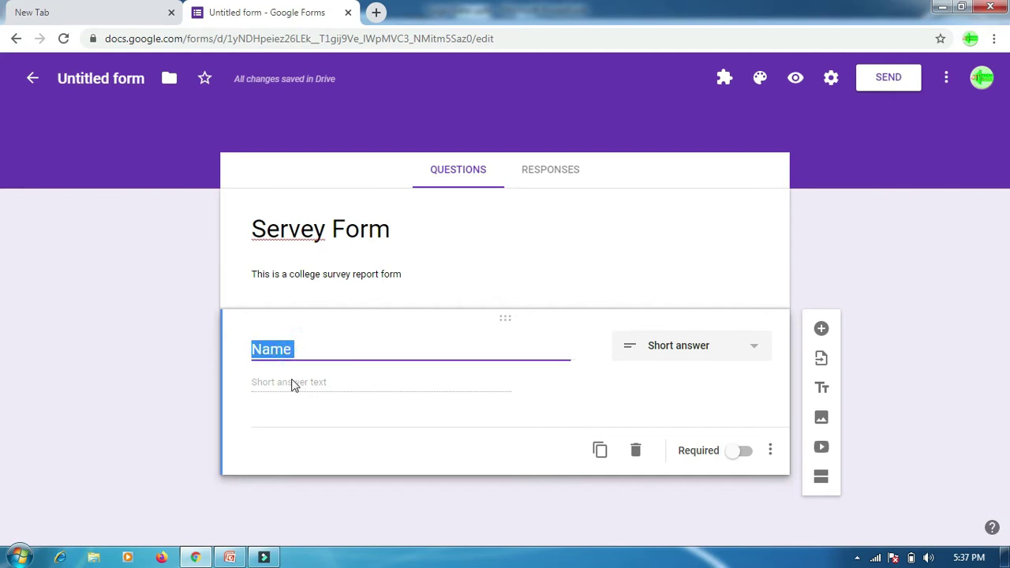
left_click(293, 382)
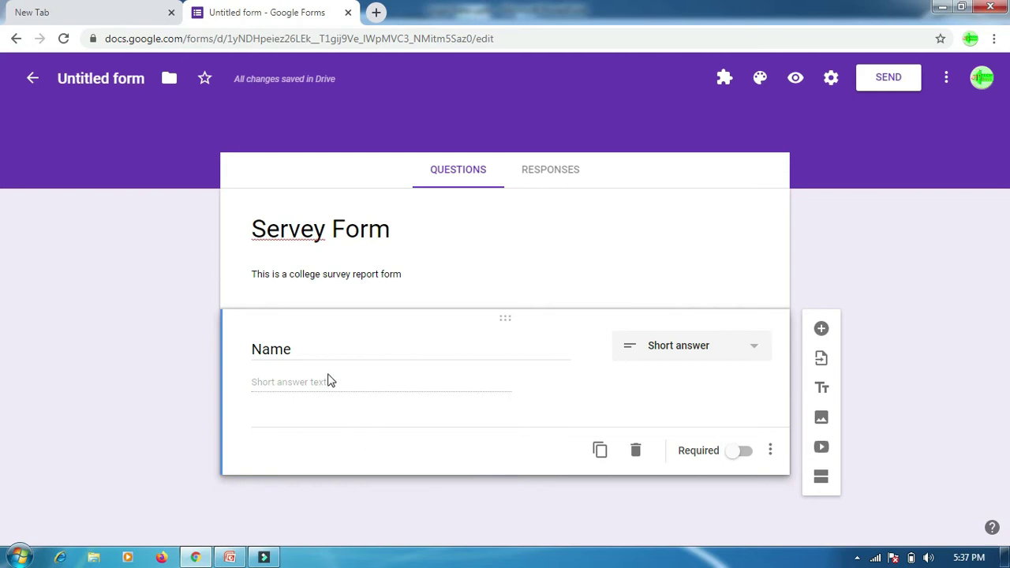
Duplicate the Name question, retitle the copy "Address" and set its answer type to Paragraph
left_click(599, 451)
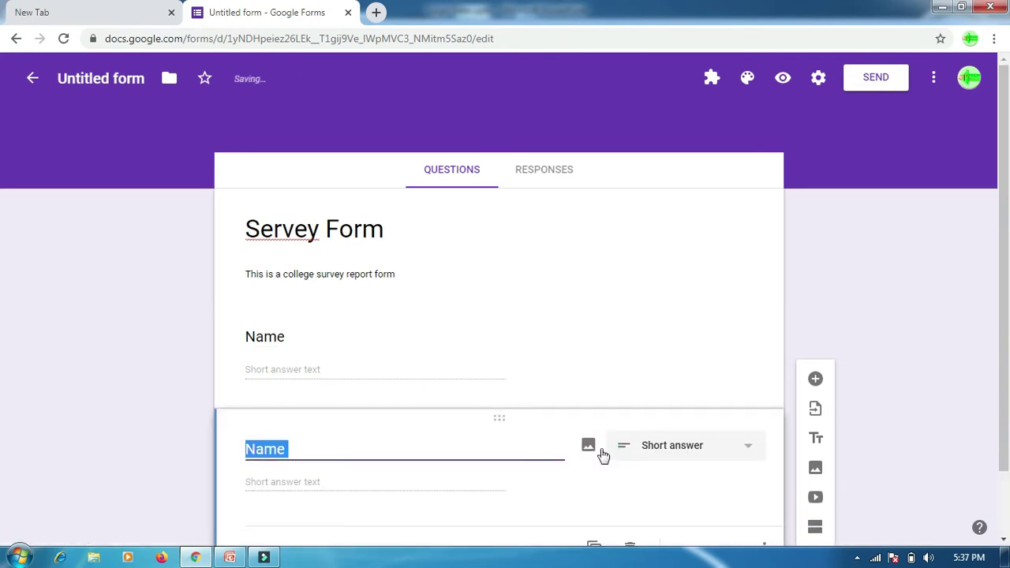
type("Address")
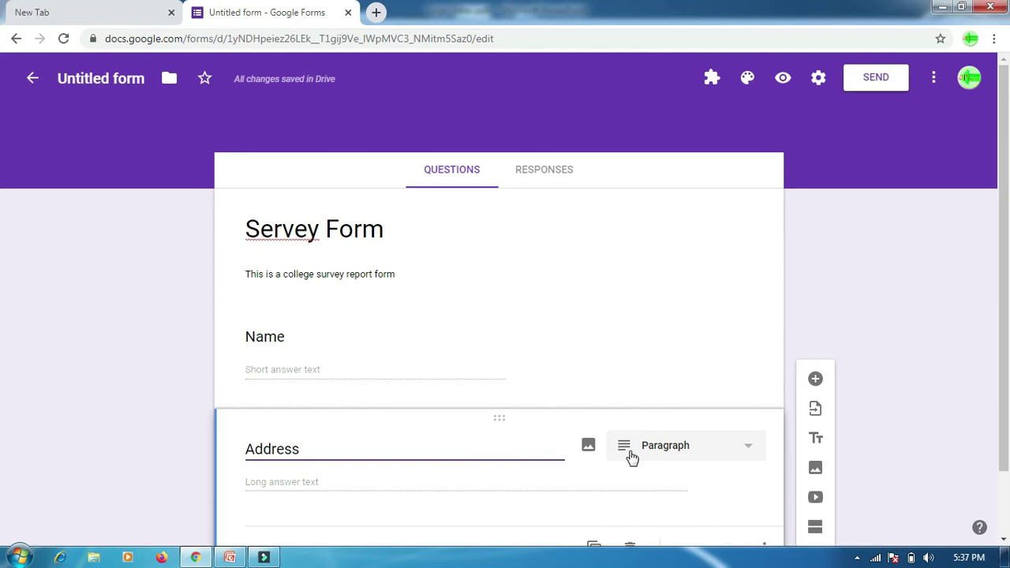
left_click(684, 458)
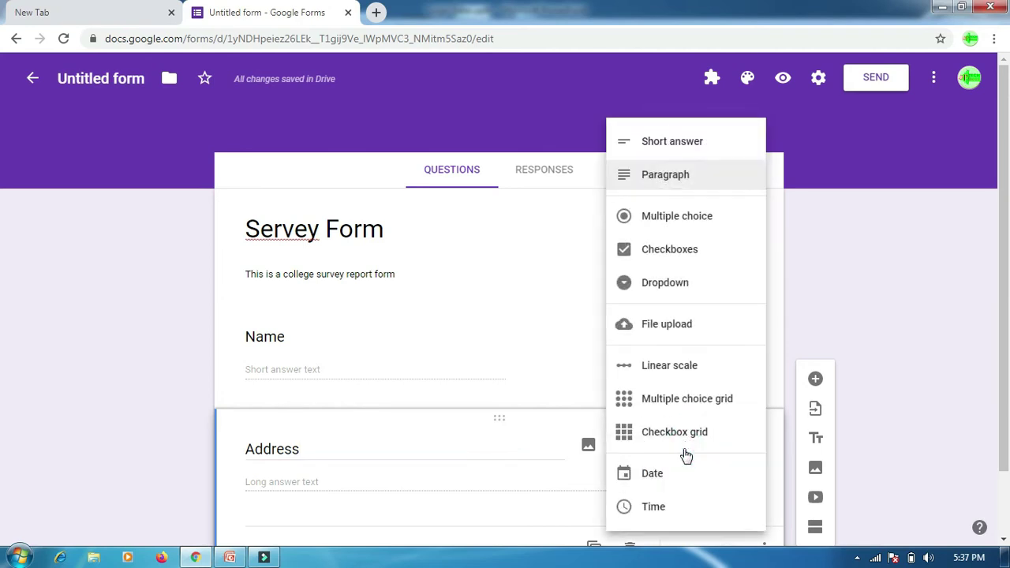
left_click(671, 186)
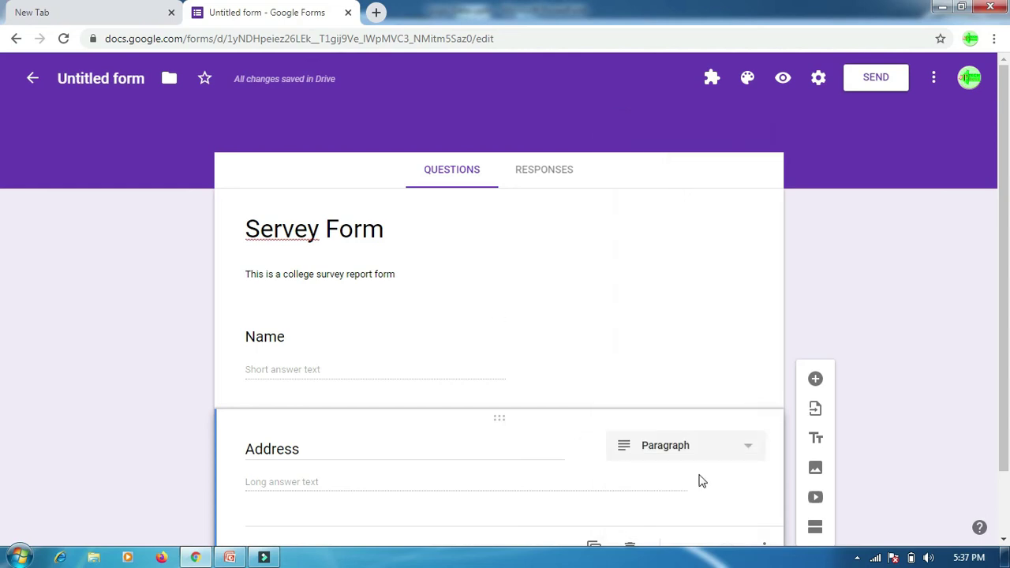
Duplicate the Address question and retitle the copy "Mobile No." as a short-answer question
scroll(1005, 450, "down", 1)
scroll(2, 466, "down", 2)
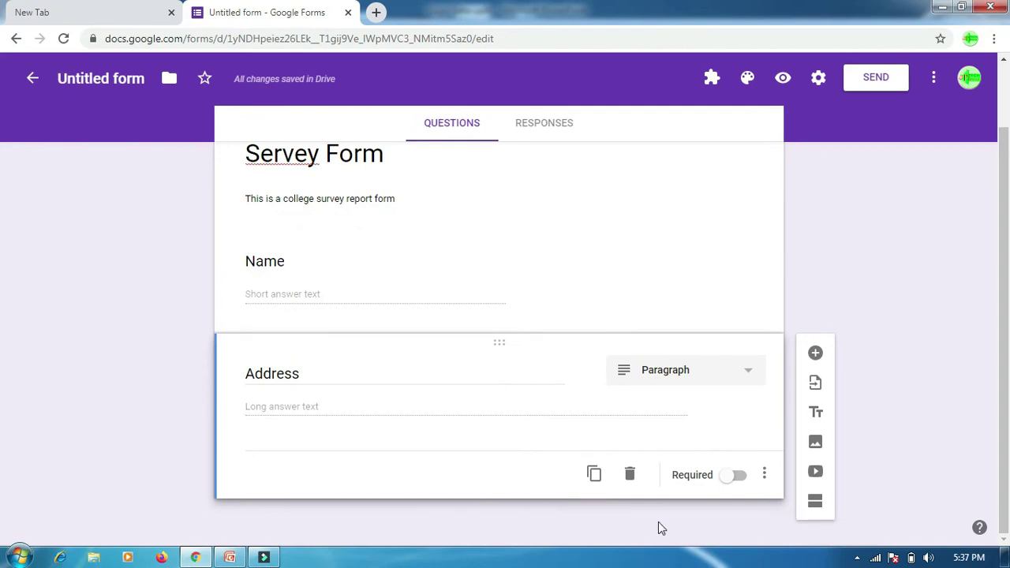
left_click(594, 475)
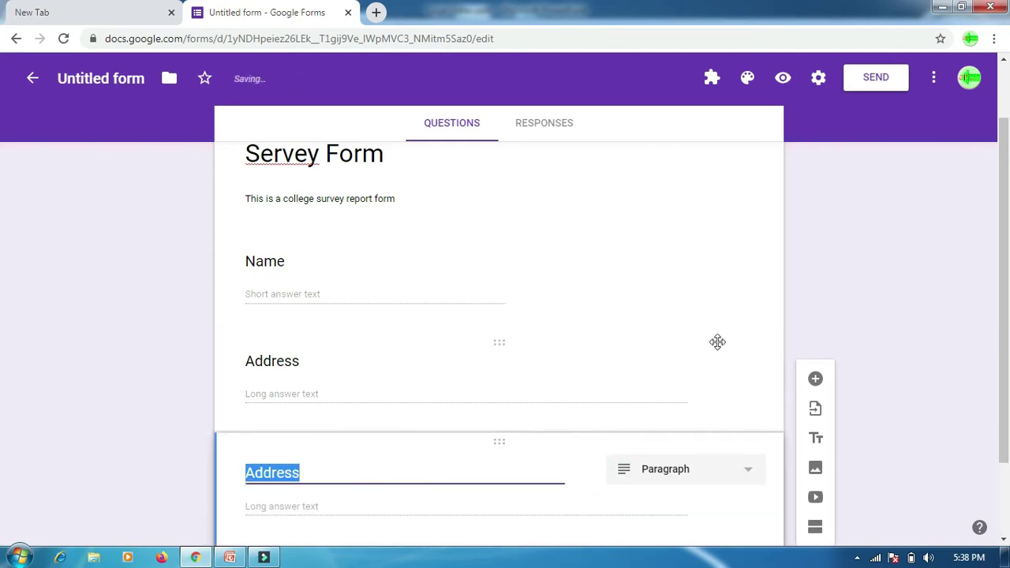
type("Mobile No")
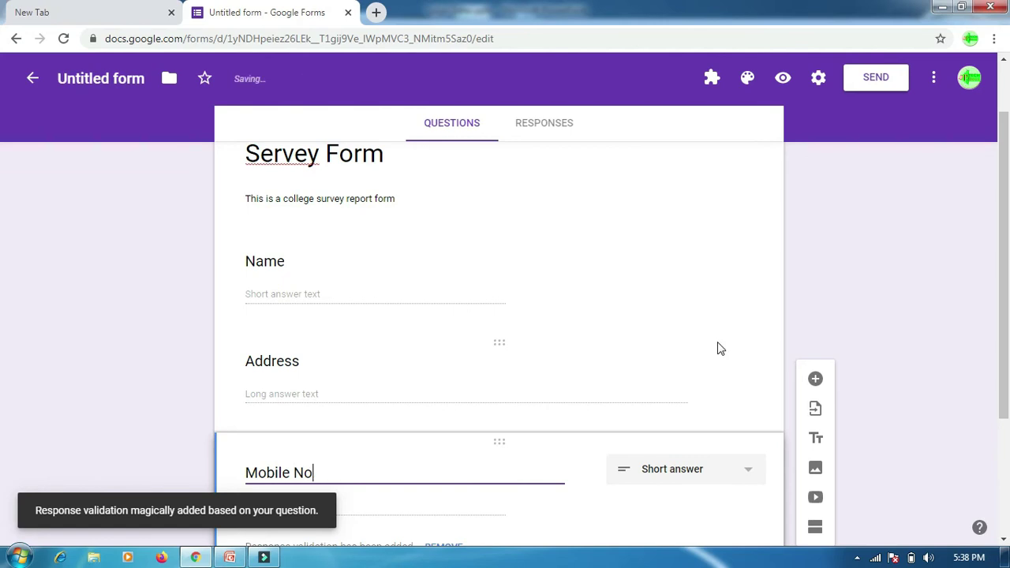
Preview the form and submit a test response with a name, an address and a mobile number filled in
scroll(862, 318, "up", 1)
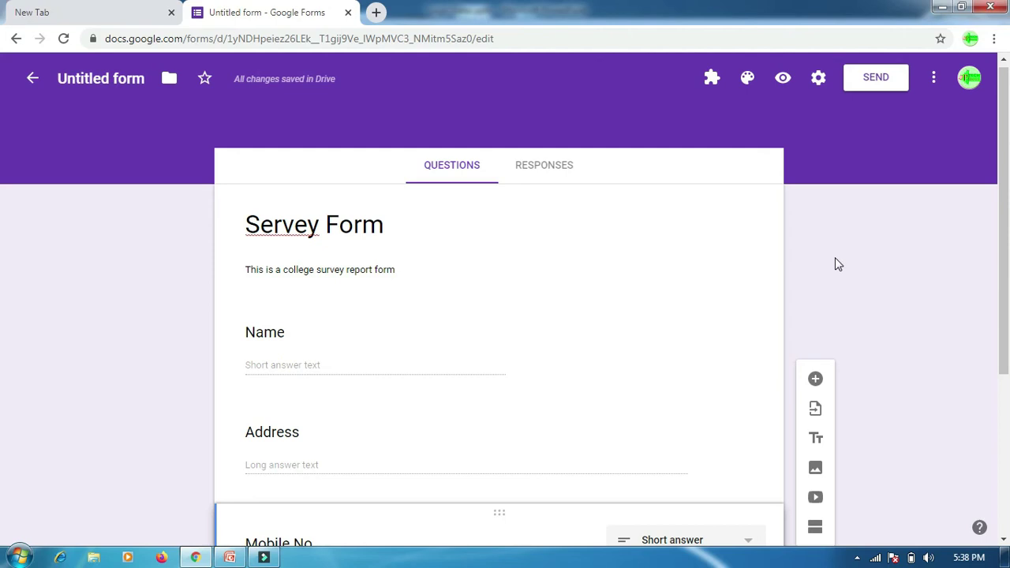
left_click(784, 79)
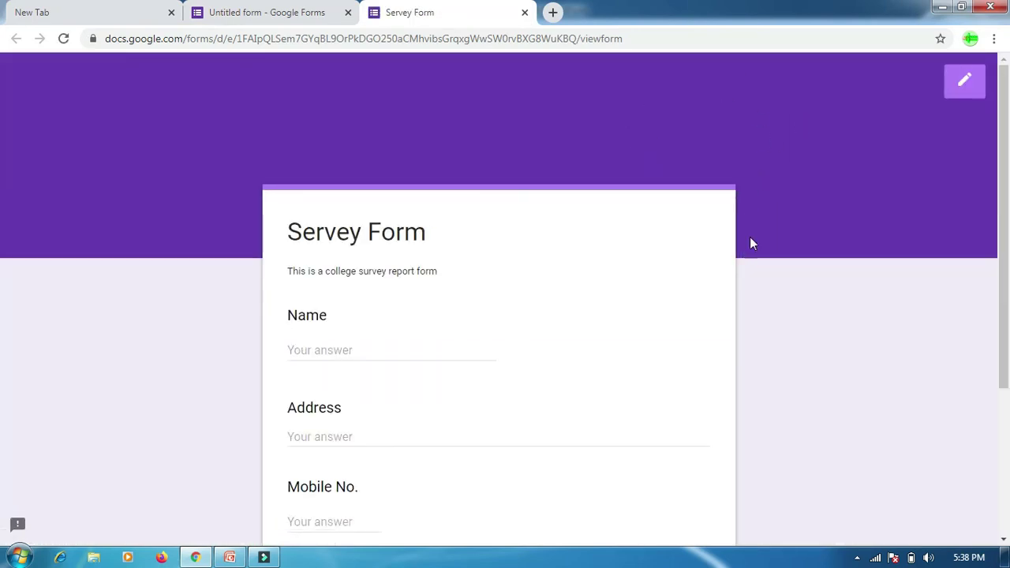
scroll(308, 299, "down", 1)
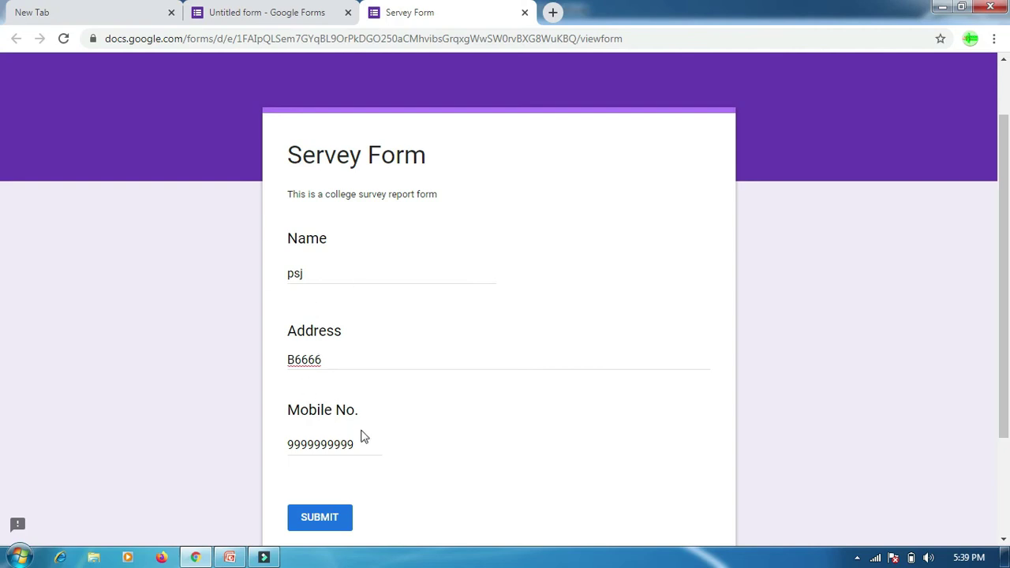
left_click(324, 521)
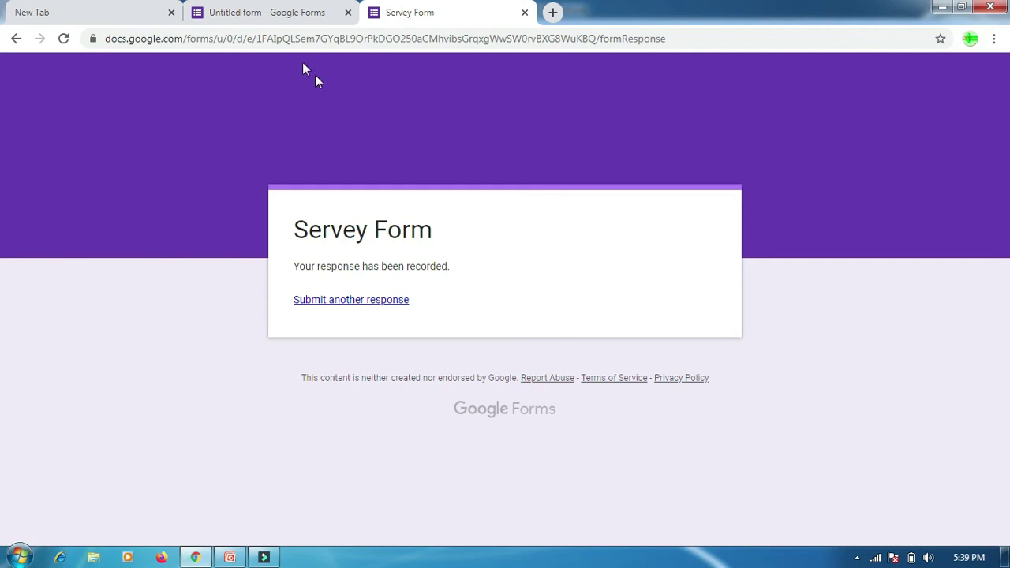
Return to the form editor and review the summary of submitted responses for each question
left_click(303, 17)
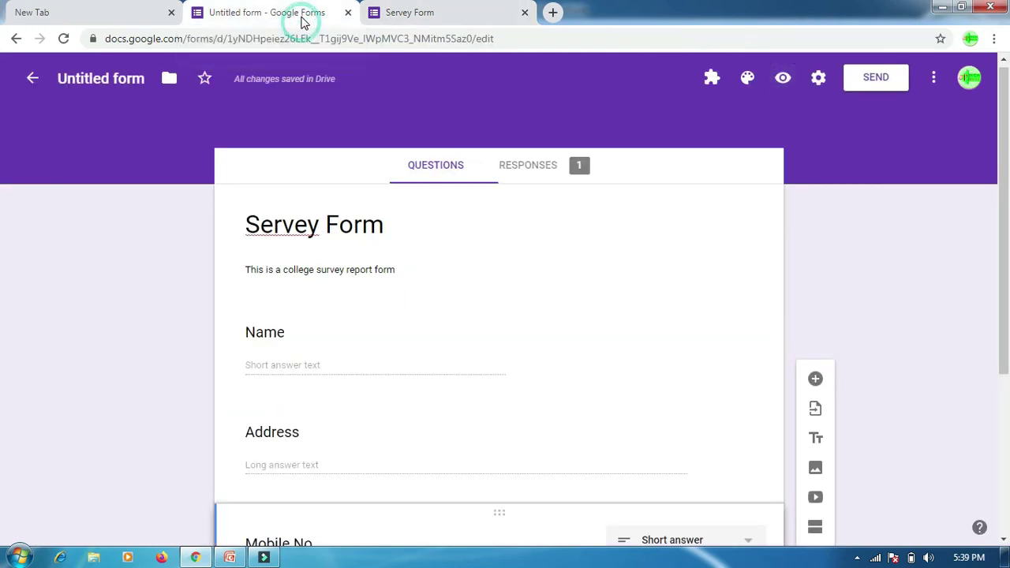
left_click(526, 168)
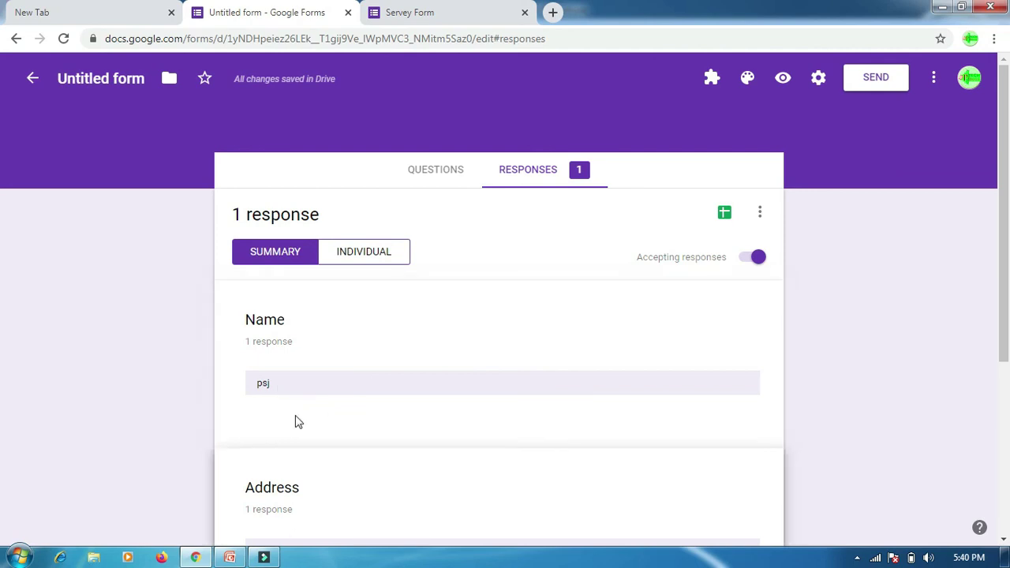
mouse_move(1006, 241)
left_mouse_down()
mouse_move(1006, 424)
mouse_move(1007, 239)
left_mouse_up()
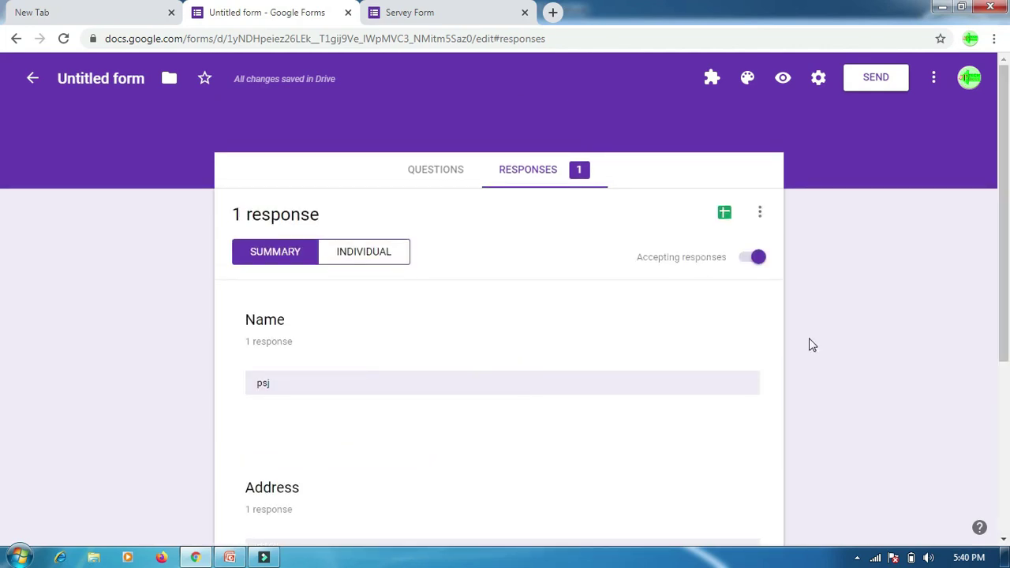
Create a new spreadsheet named "Untitled form (Responses)" as the destination for the form's responses
left_click(724, 214)
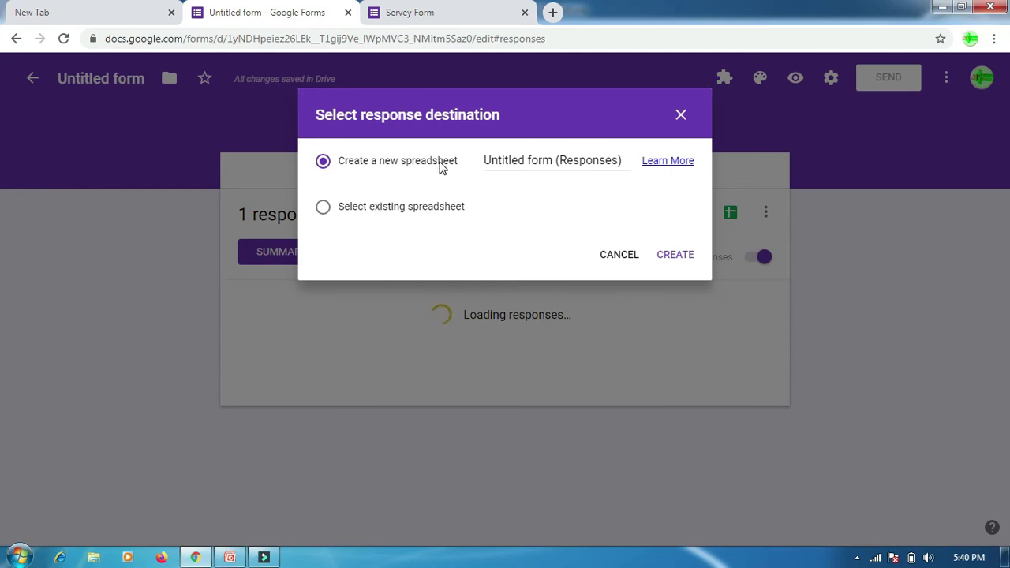
left_click(675, 255)
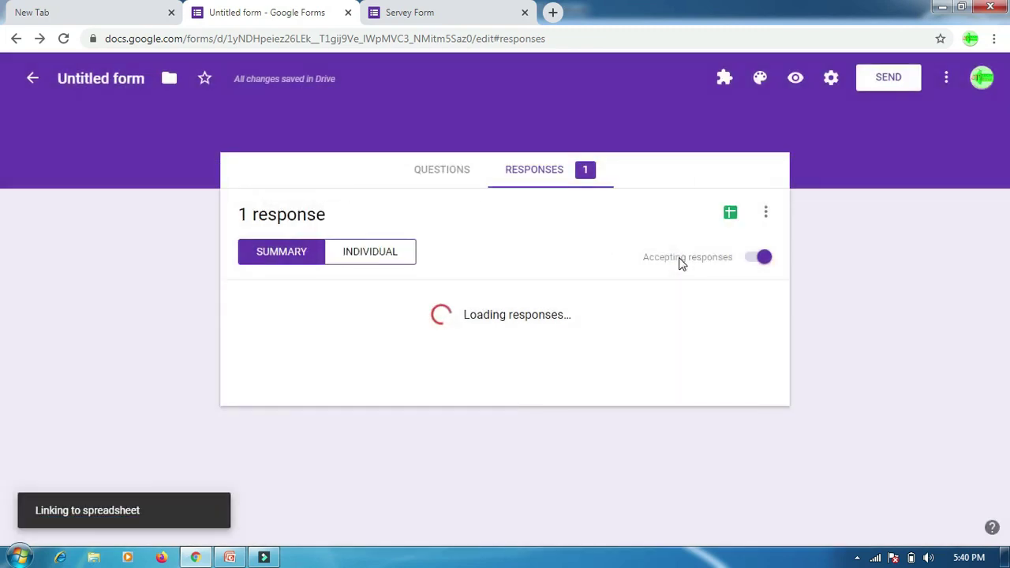